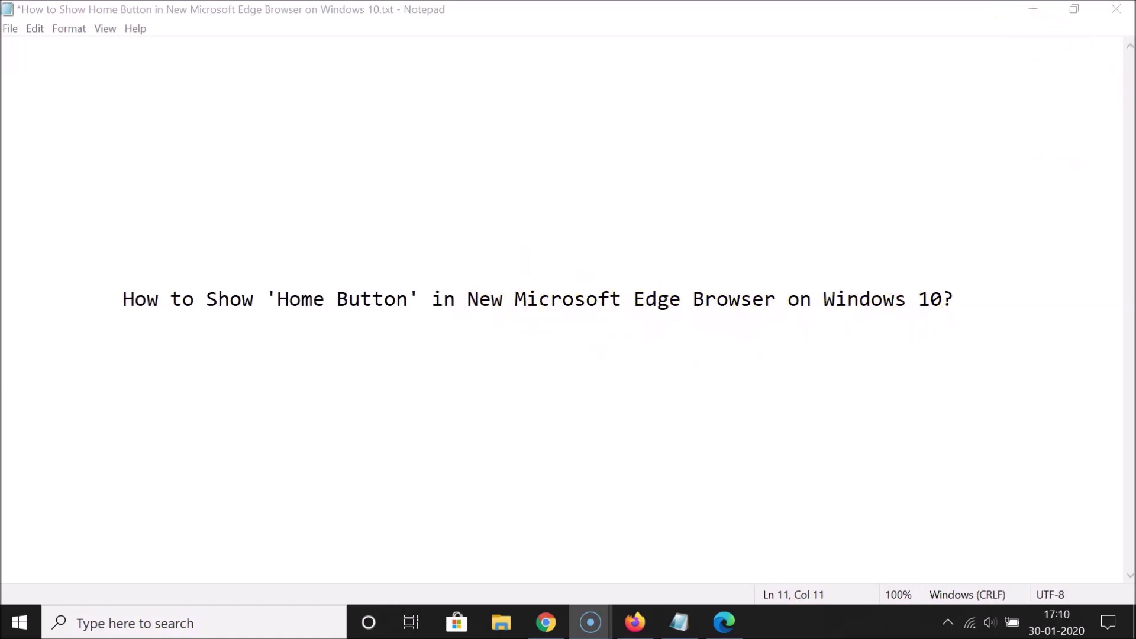
- Minimize the Notepad notes, launch Microsoft Edge from the taskbar, and open a second tab
click(1025, 9)
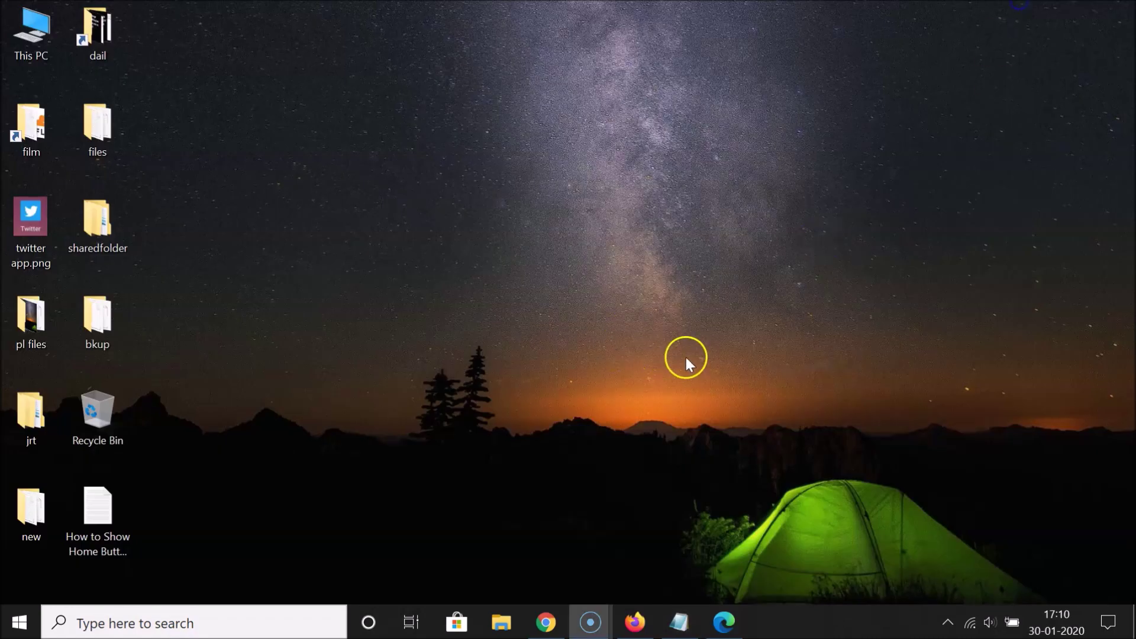
click(726, 622)
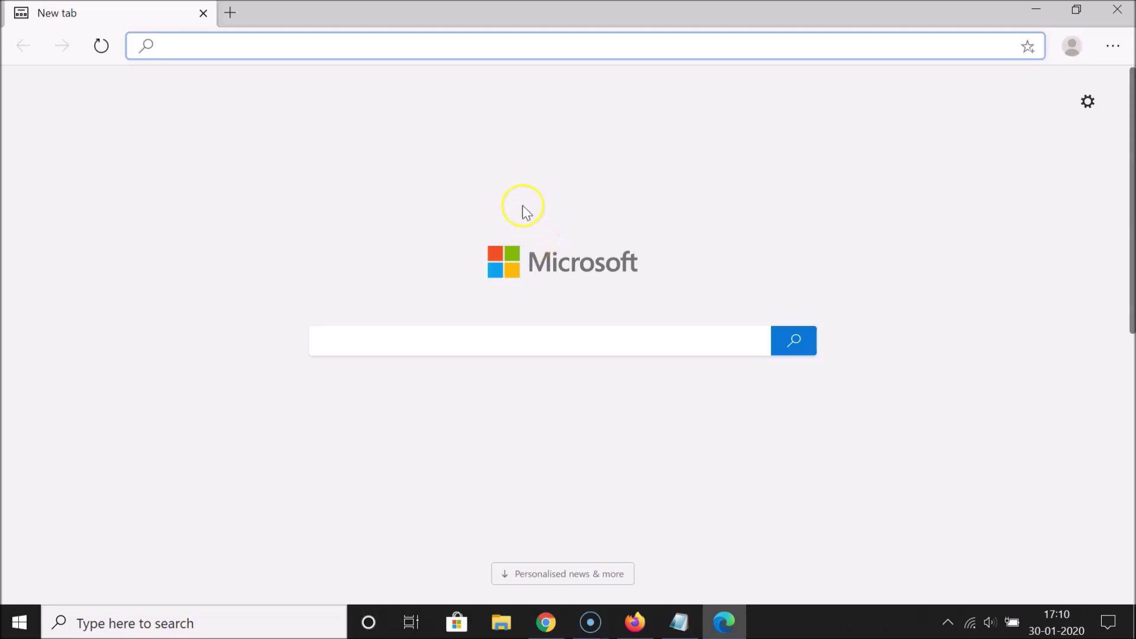
click(235, 13)
right_click(284, 45)
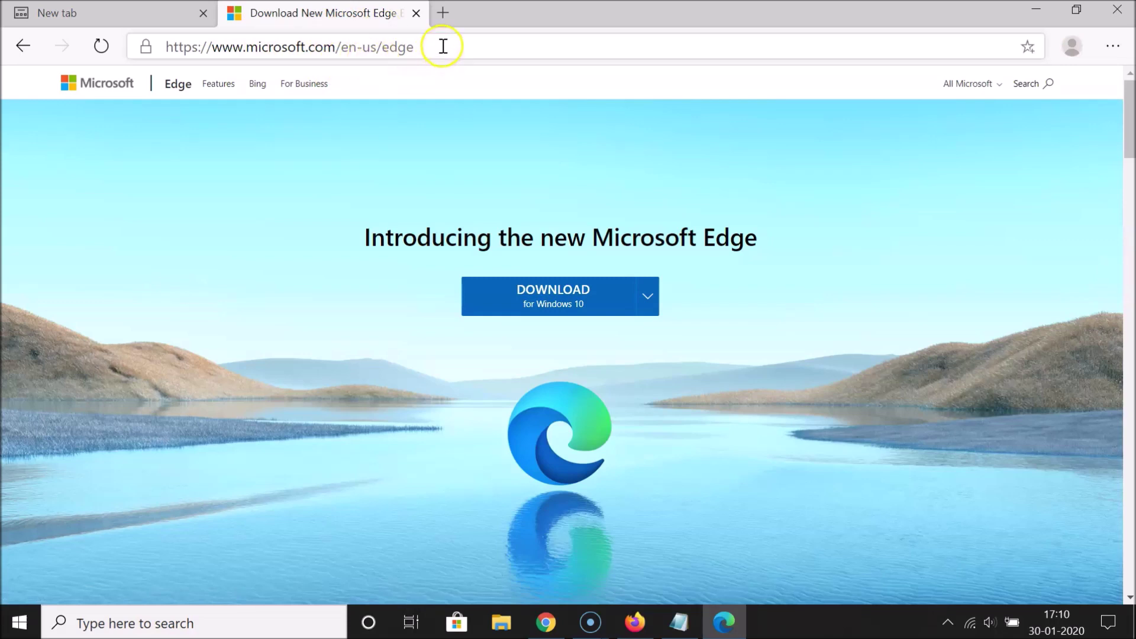
drag(443, 46, 177, 43)
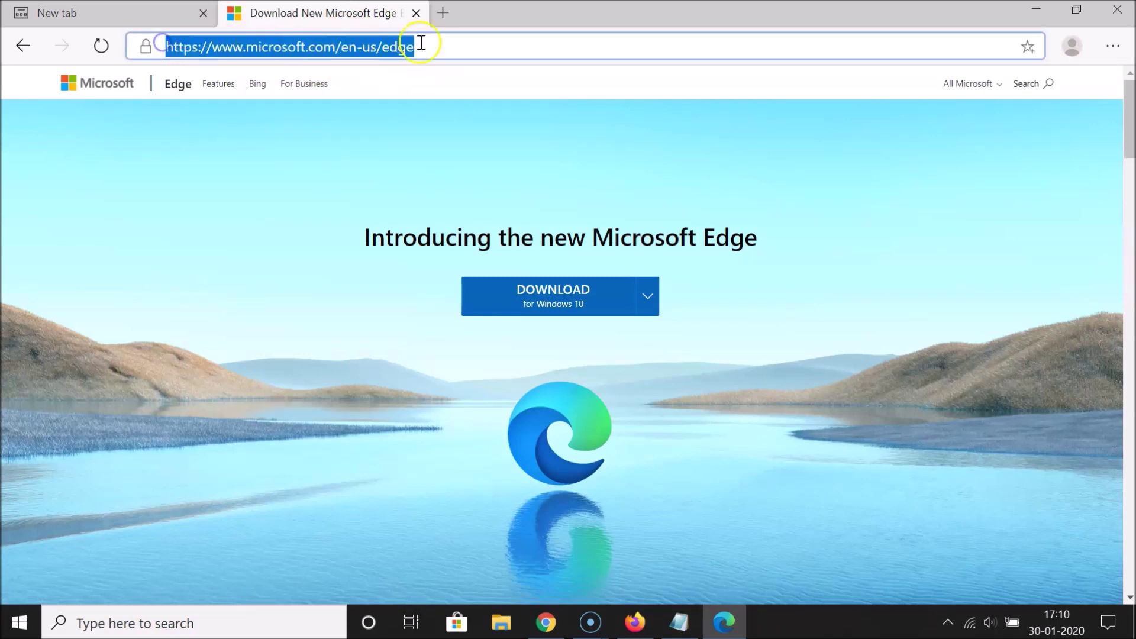
click(379, 239)
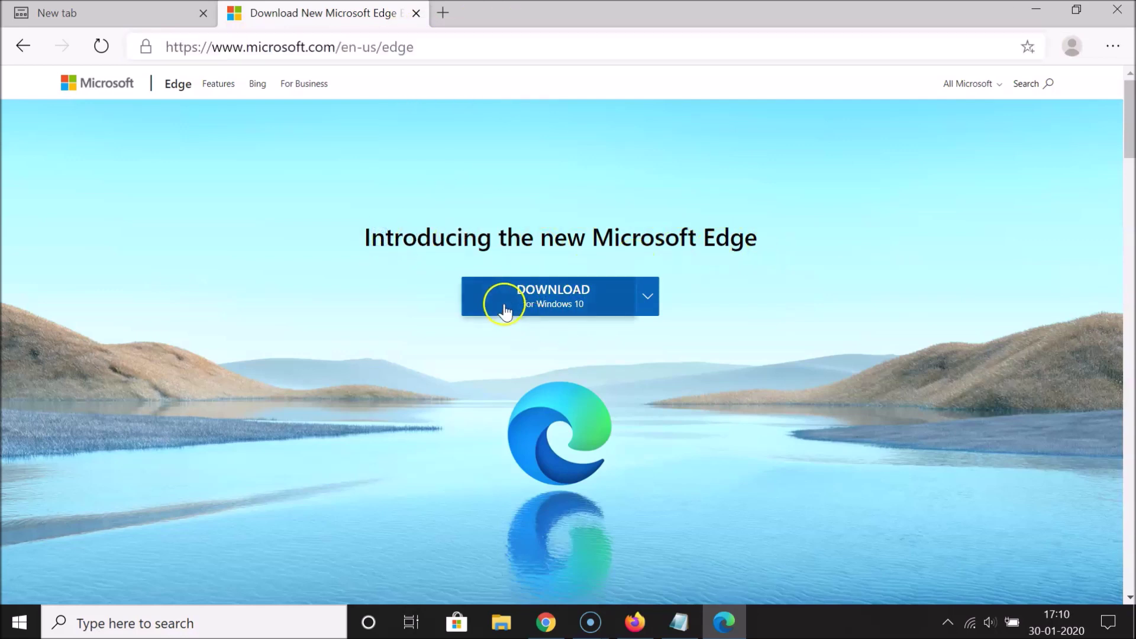
click(649, 298)
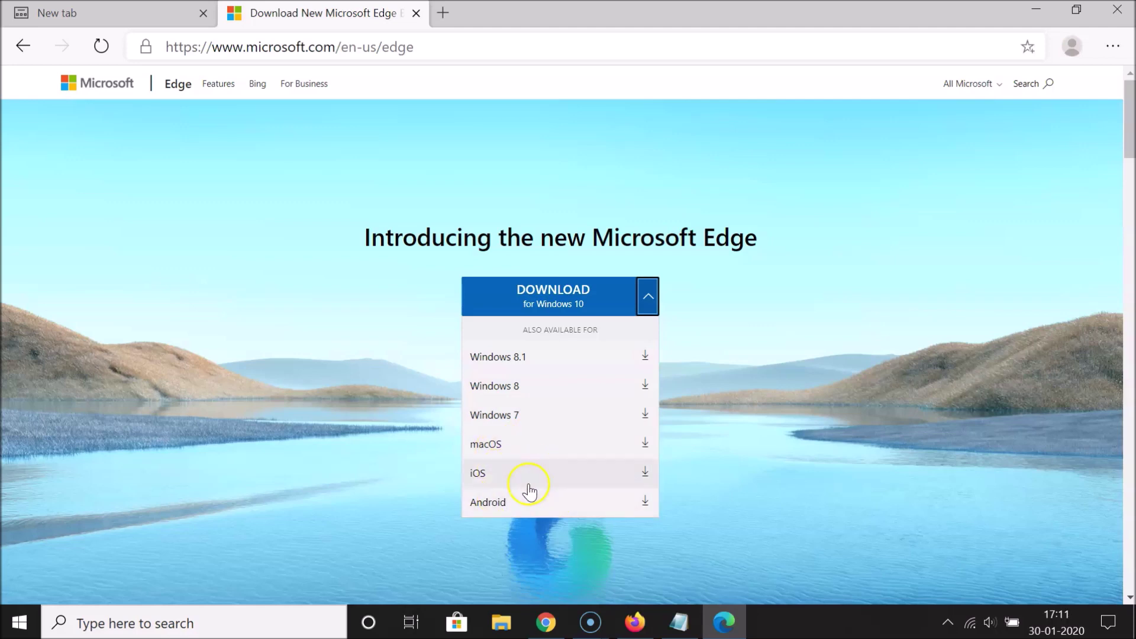
click(406, 390)
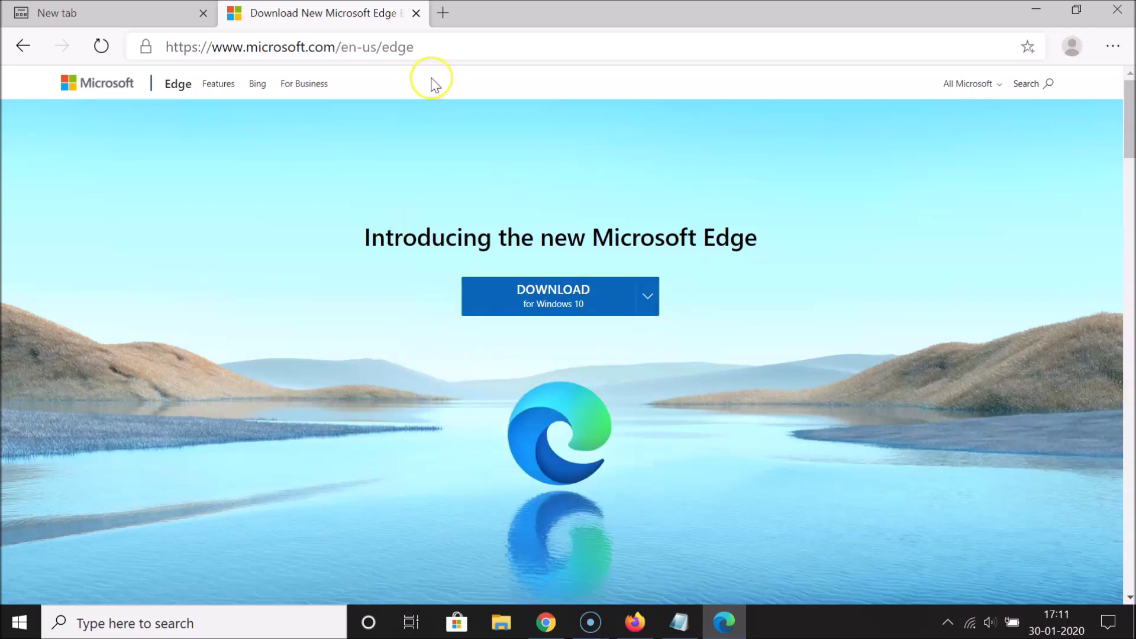
click(415, 13)
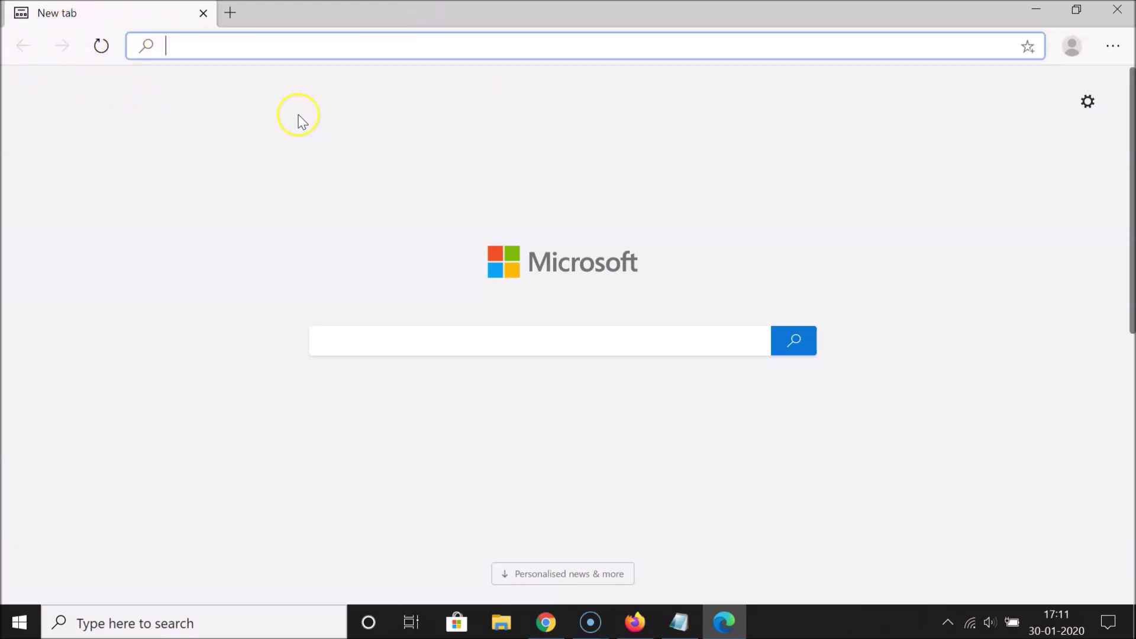
- Switch on the Show home button toggle in Edge's Appearance settings
click(1114, 51)
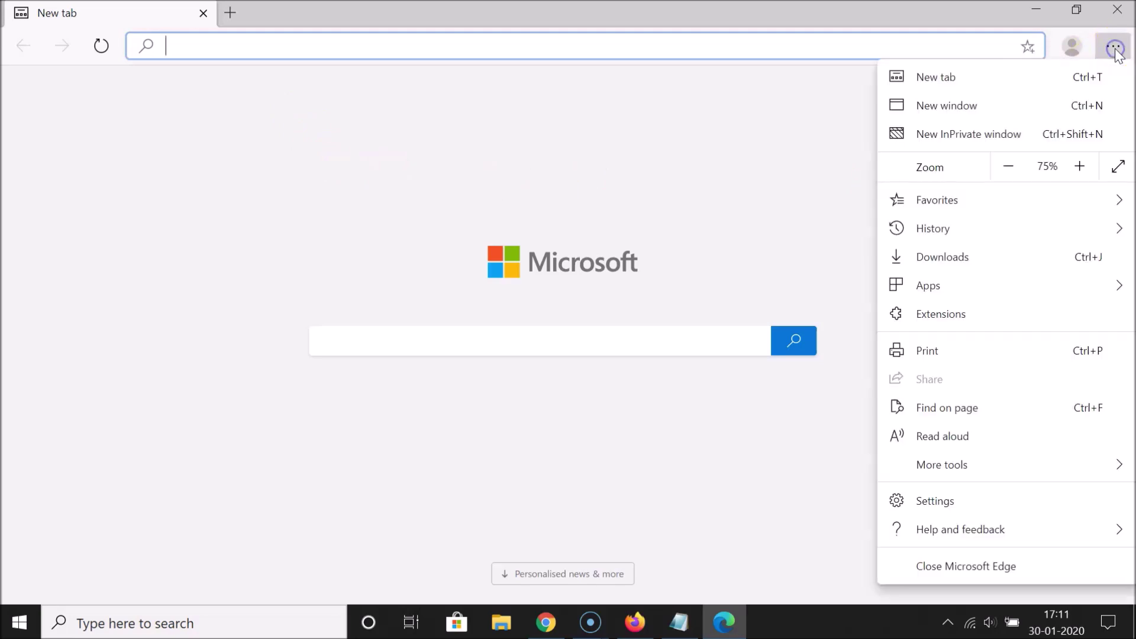
click(942, 500)
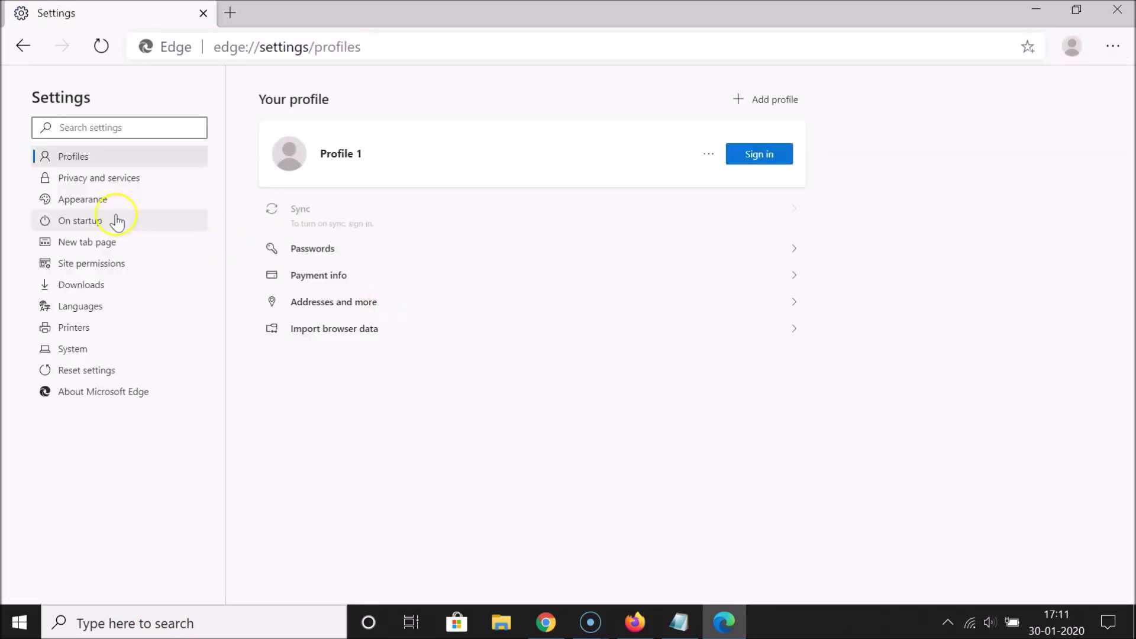
click(93, 198)
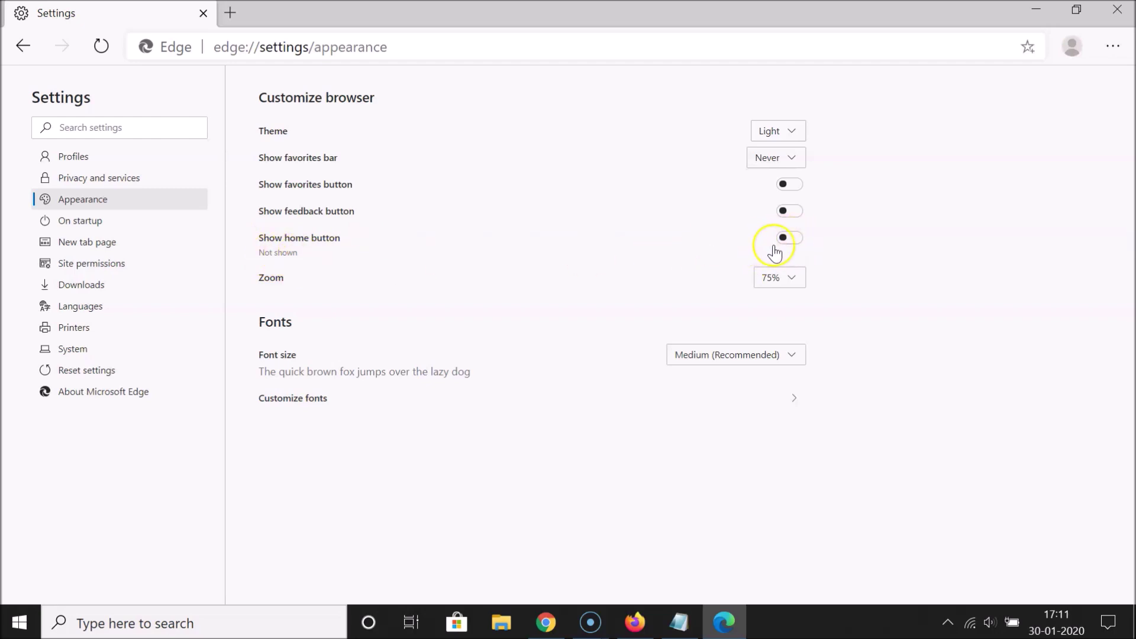
click(793, 240)
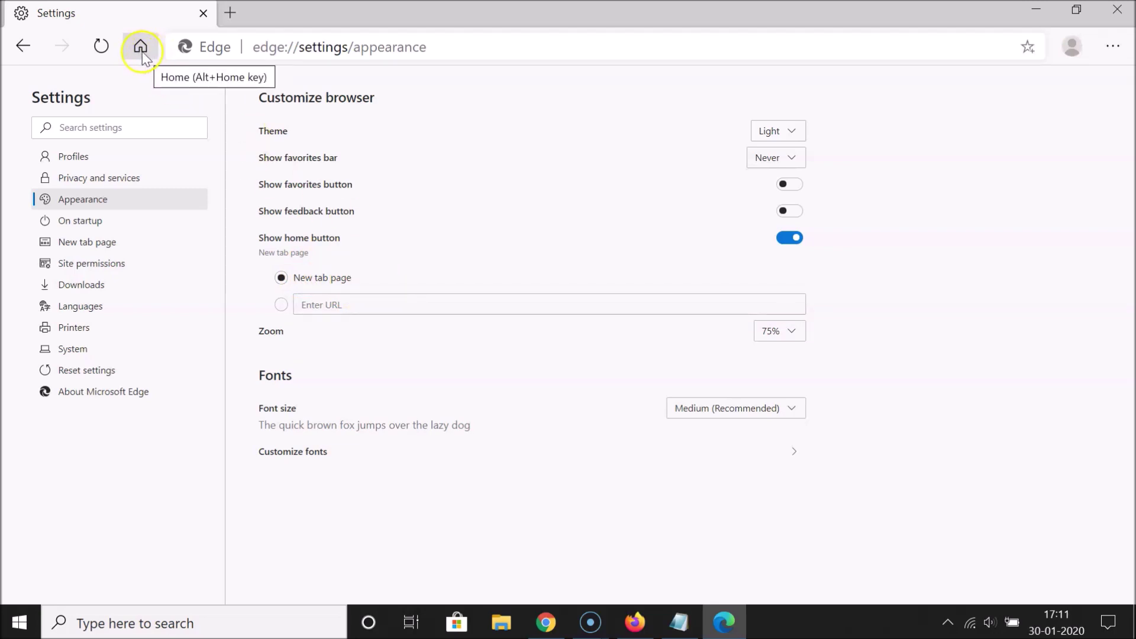
- Load google.com in a new tab and test where the Home button leads
click(230, 13)
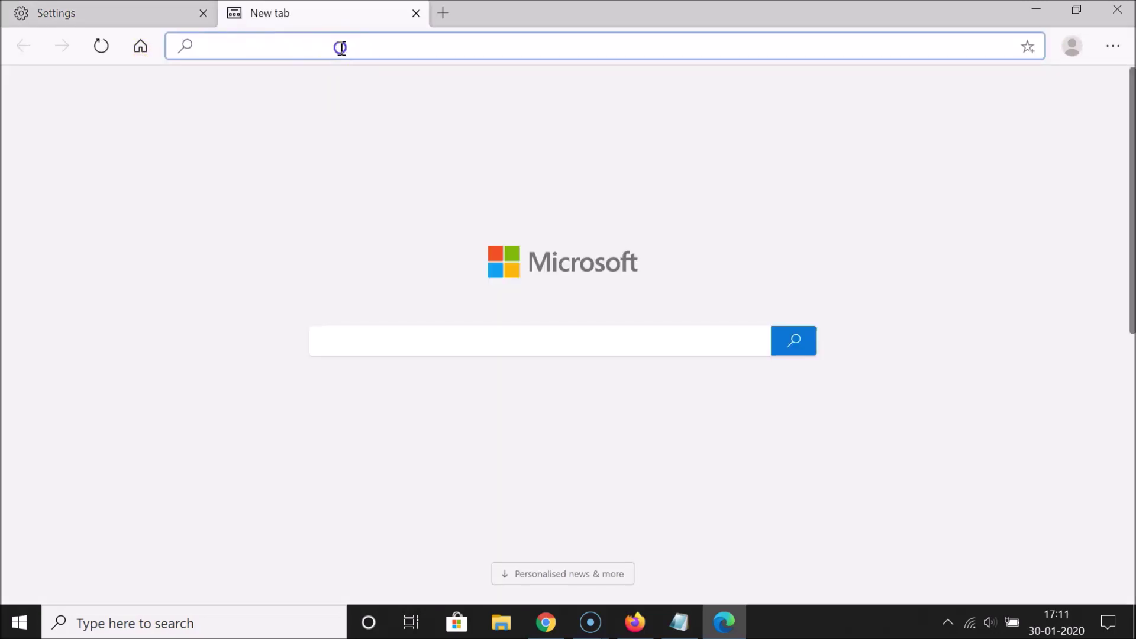
text(google.)
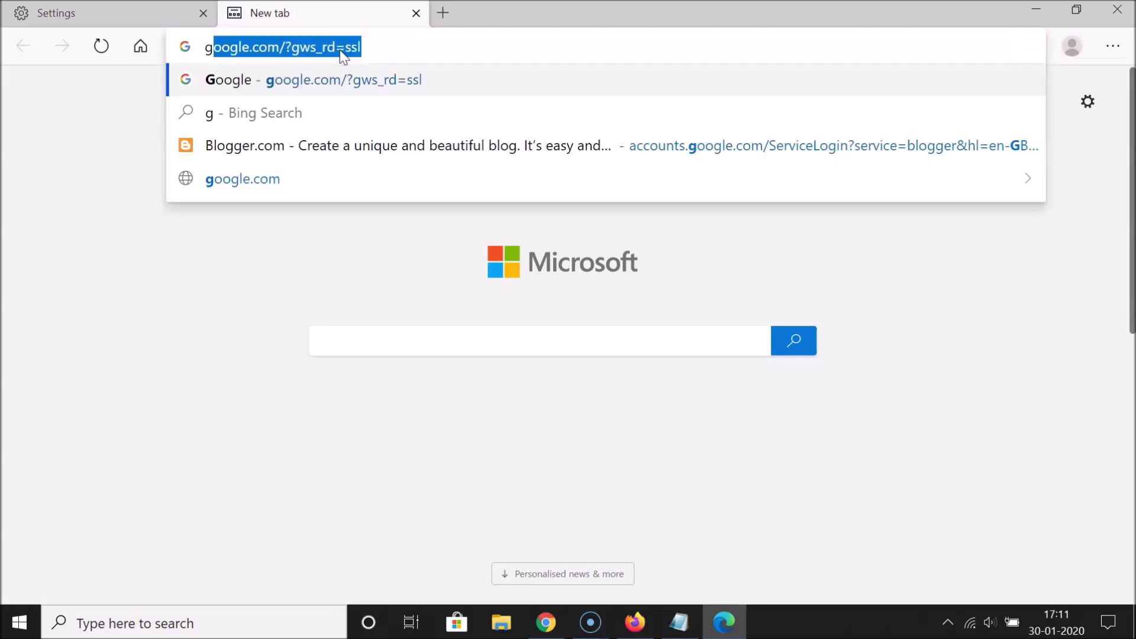
text(com)
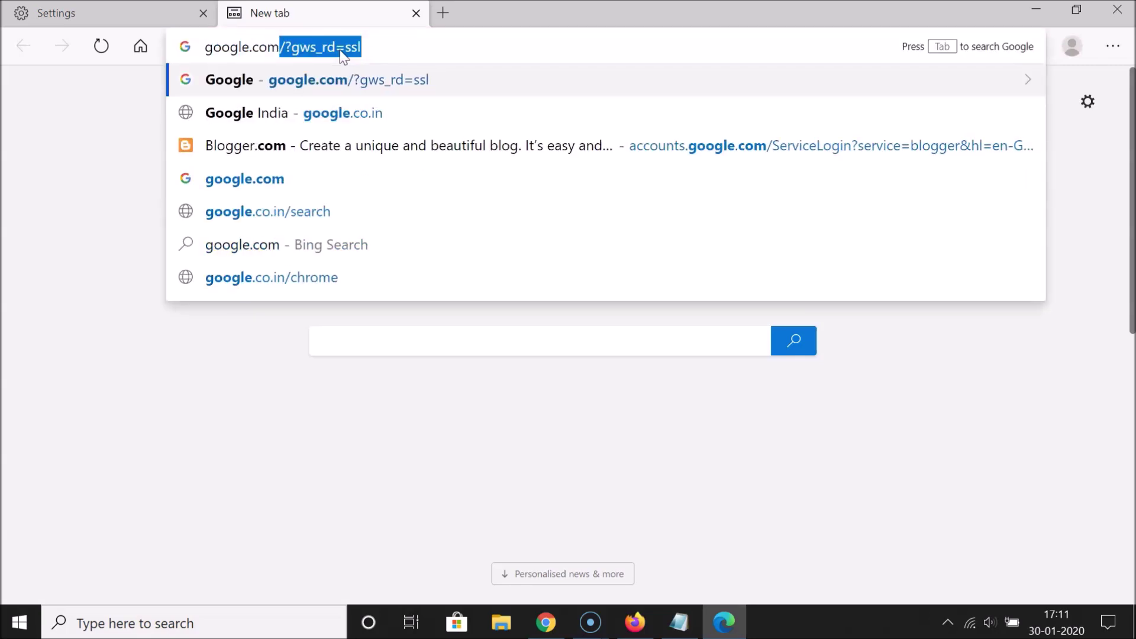
key(Return)
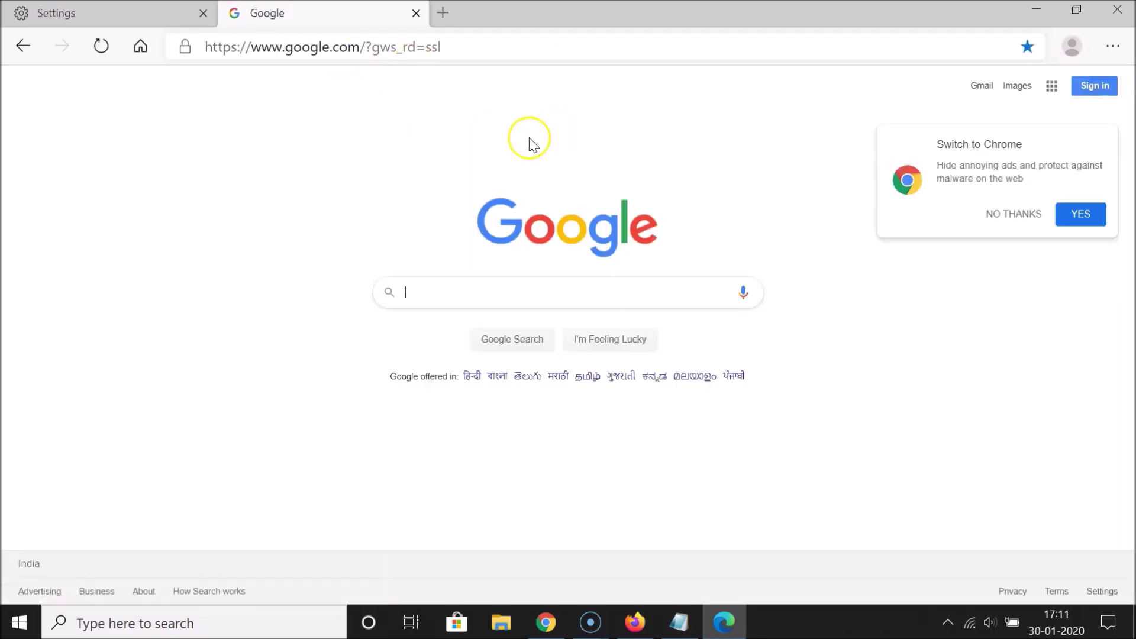
click(139, 48)
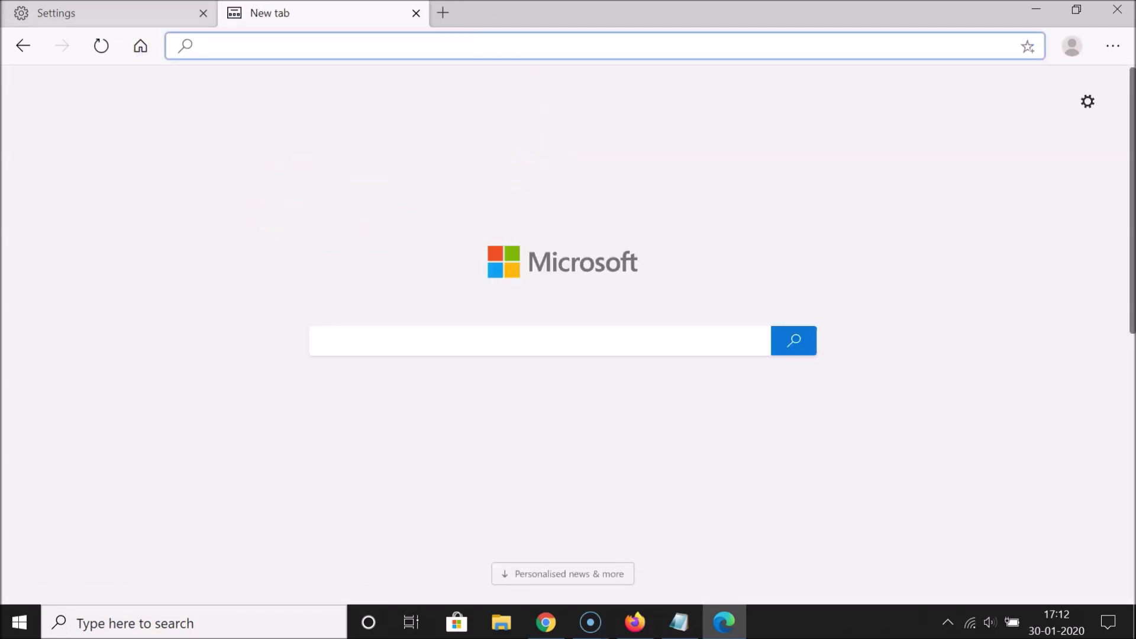
- Back in Appearance settings, select the Enter URL option for the home button
click(175, 13)
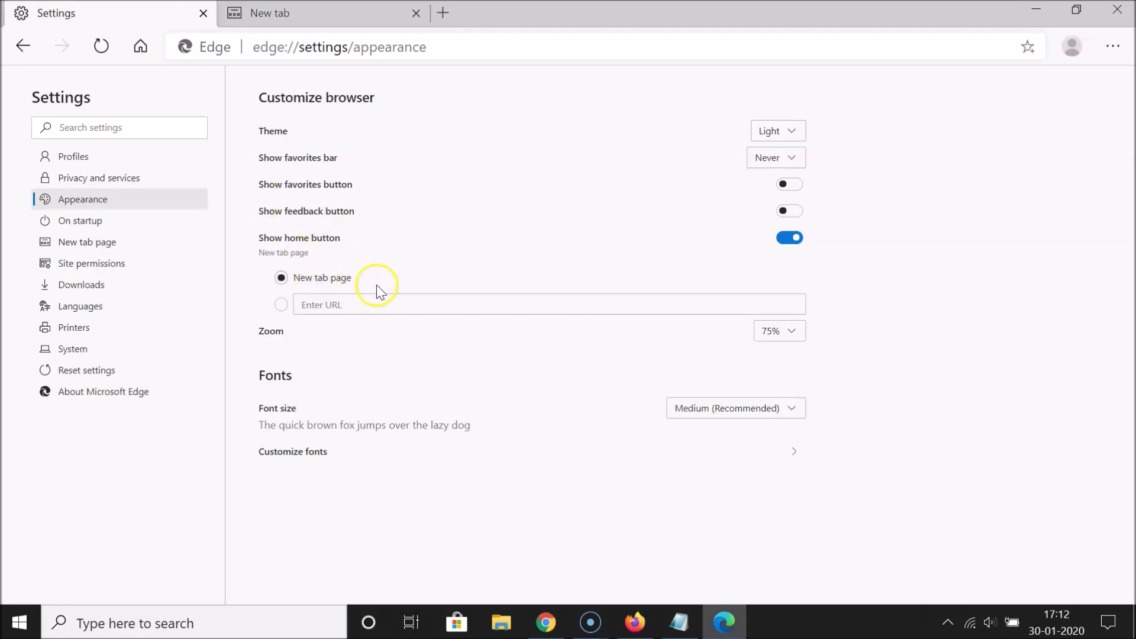
click(338, 16)
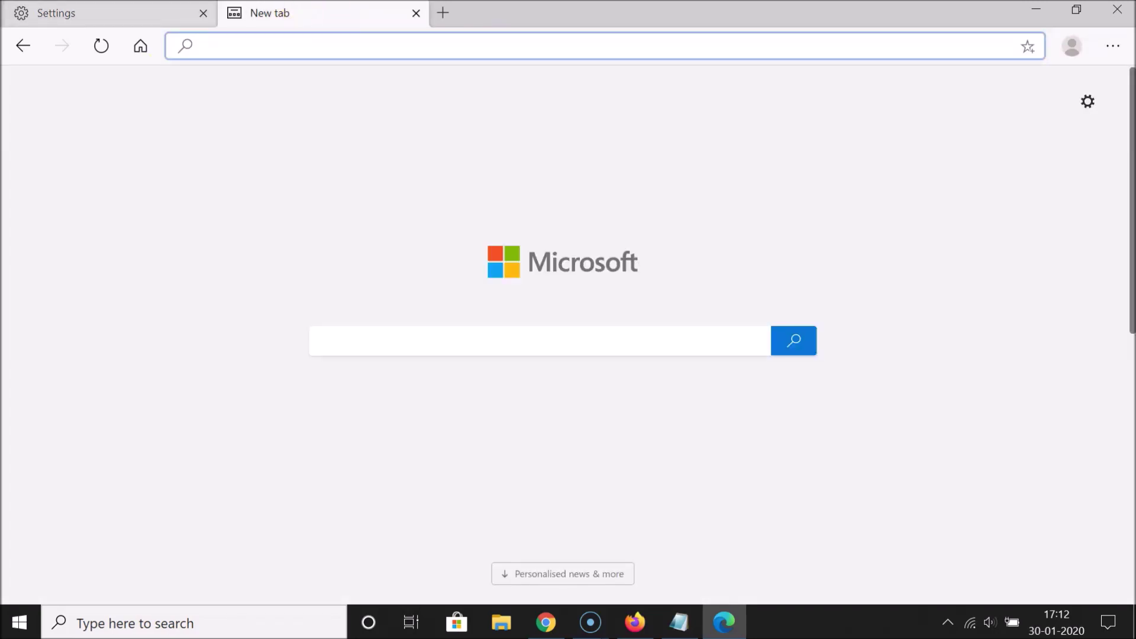
click(178, 17)
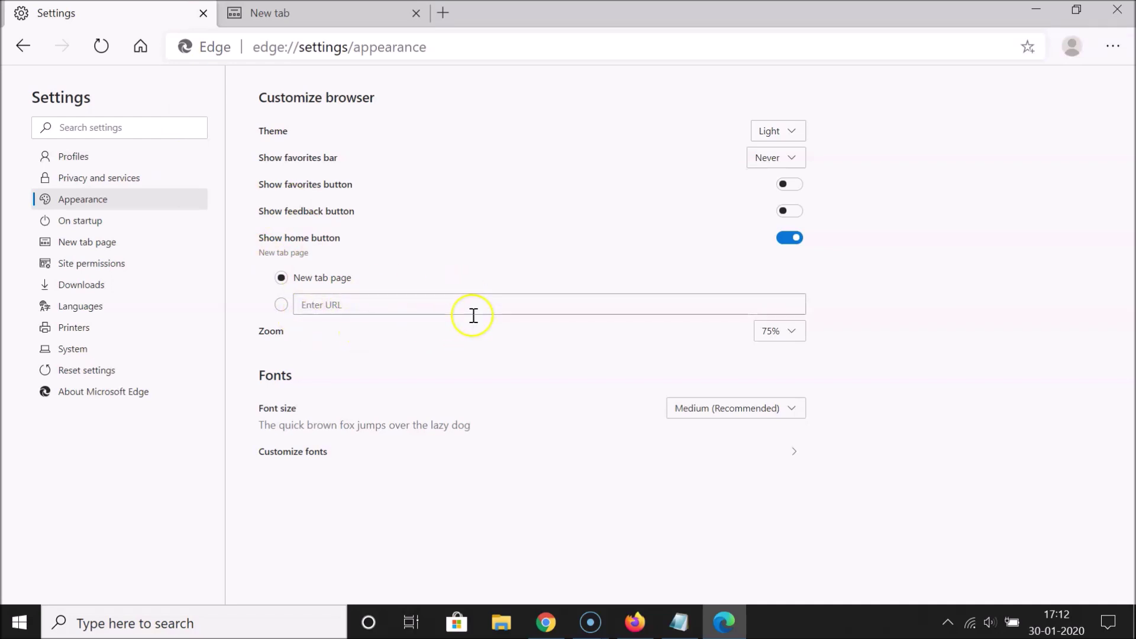
click(282, 306)
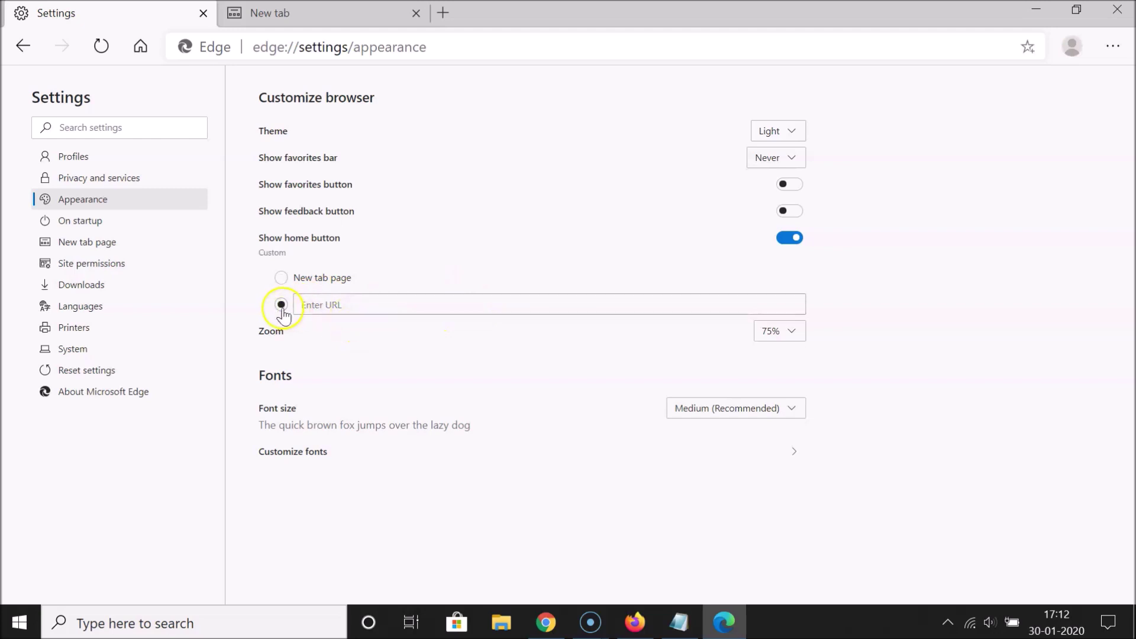
click(296, 308)
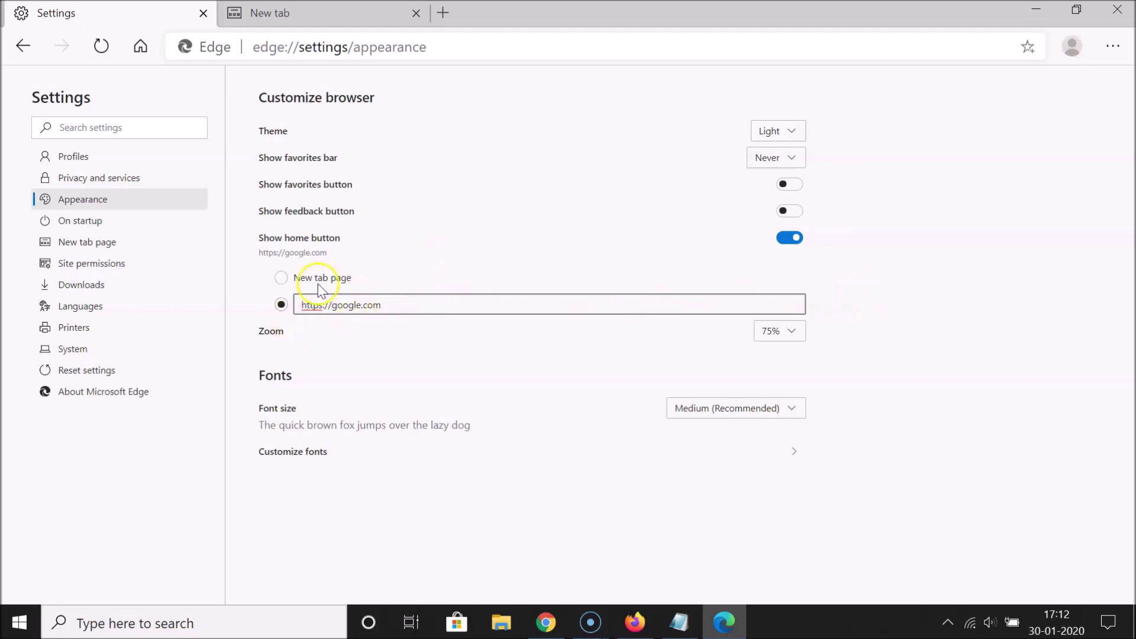
click(336, 13)
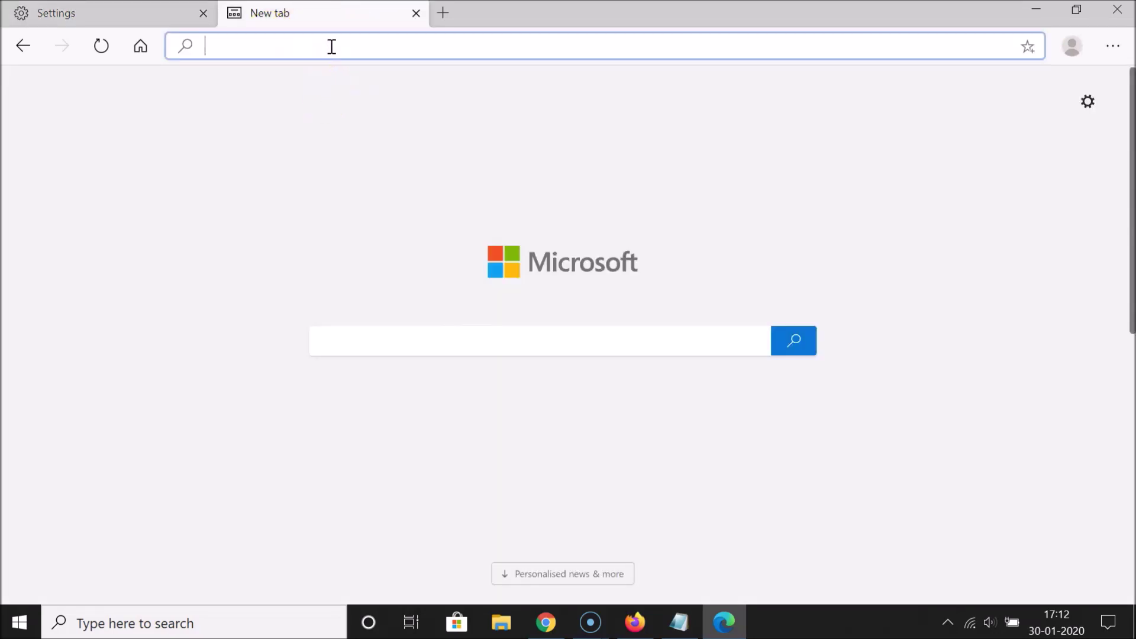
text(duckduckgo.com)
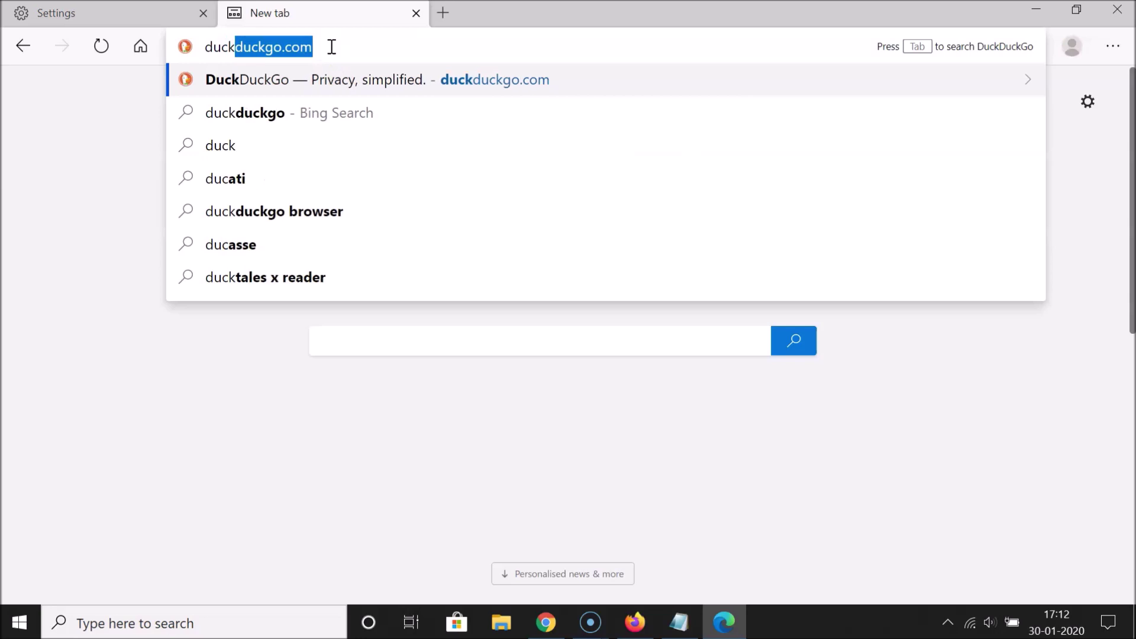
key(Return)
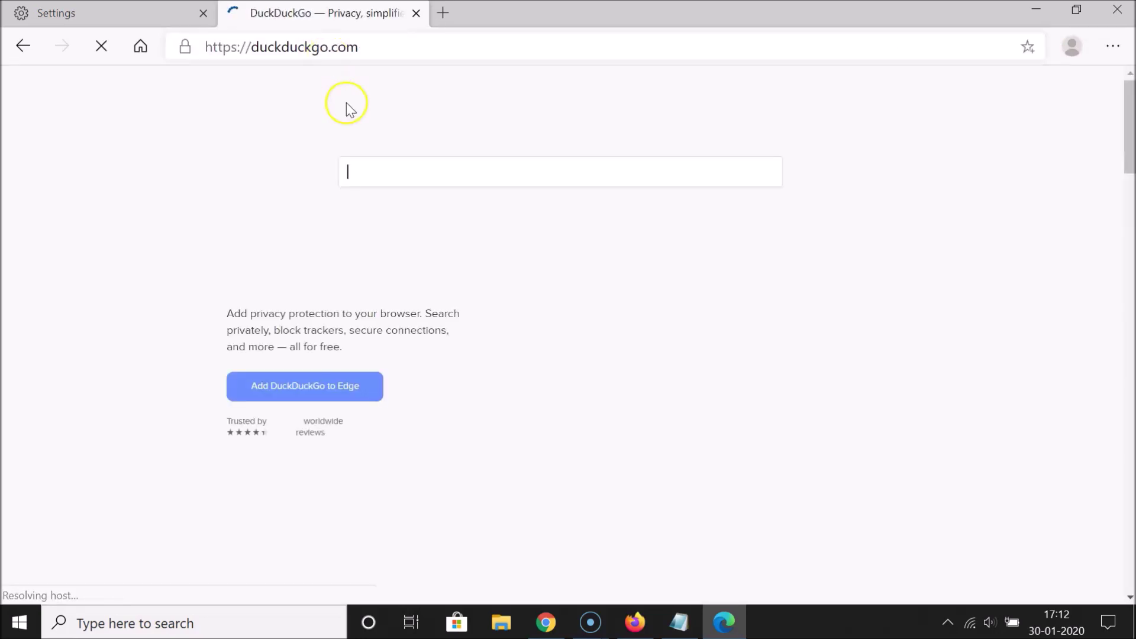
click(140, 47)
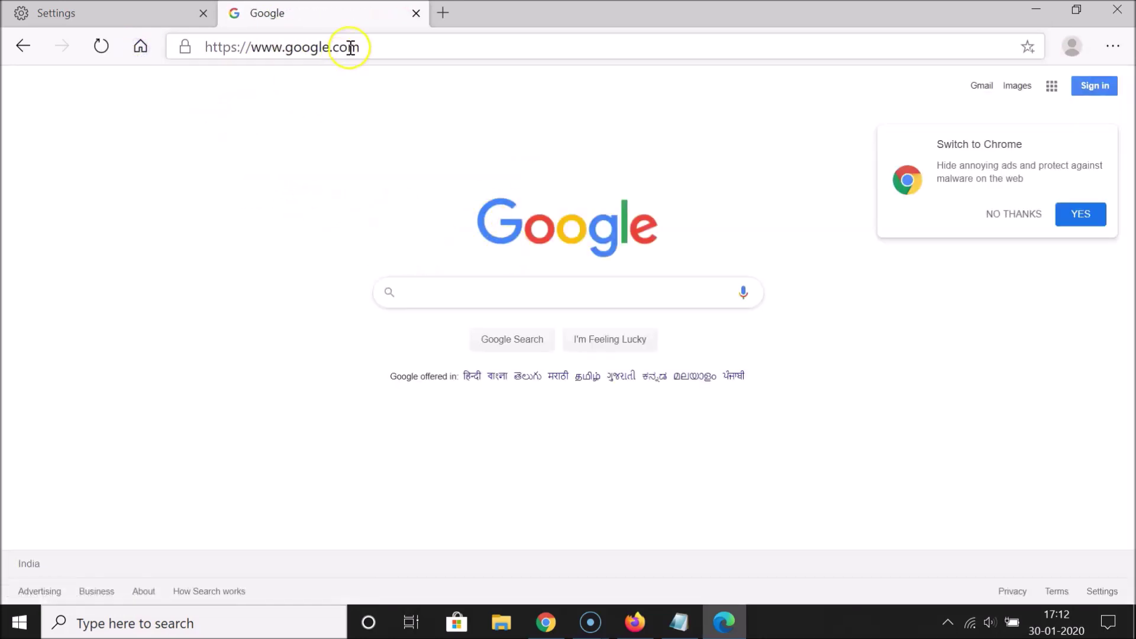
- Check the saved home address in Appearance settings, then close the Settings tab
click(56, 13)
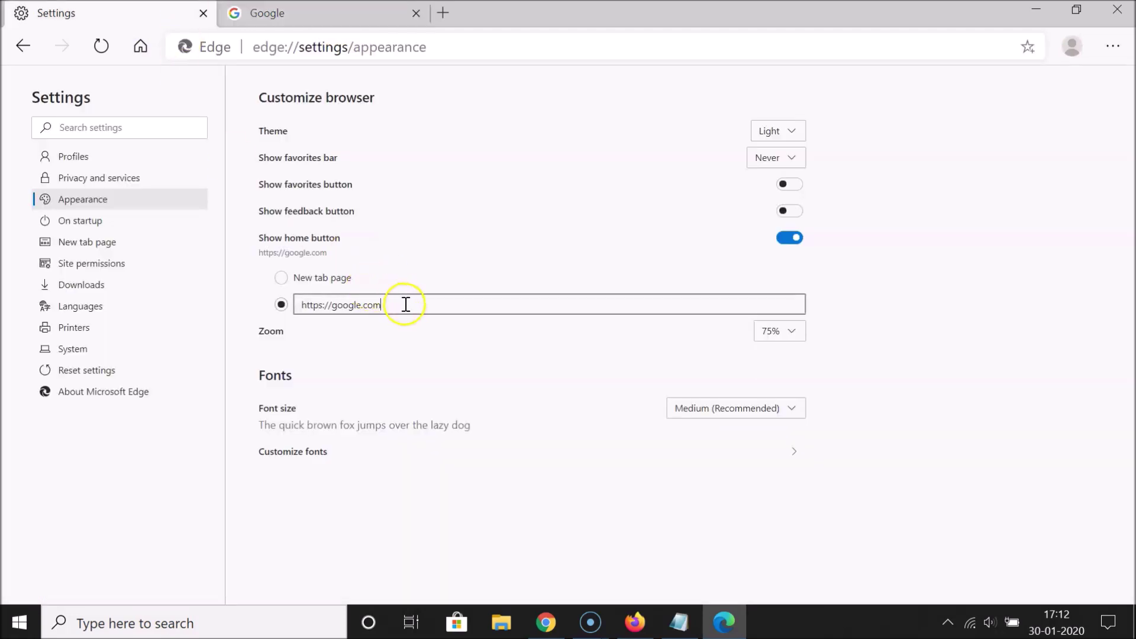
drag(406, 304, 279, 304)
click(418, 317)
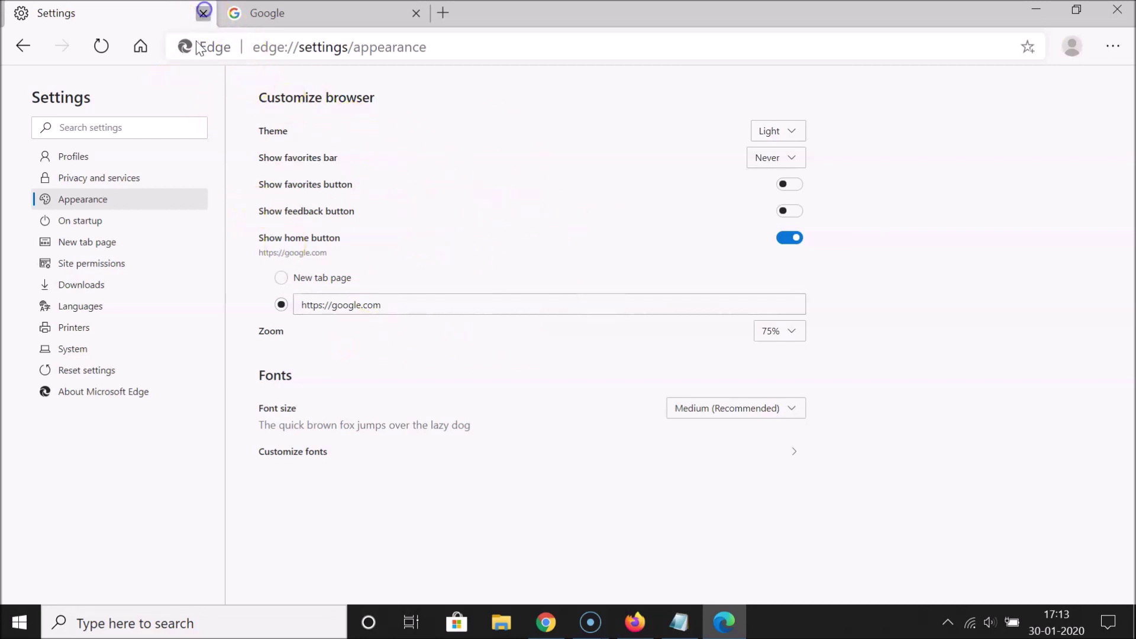
click(204, 13)
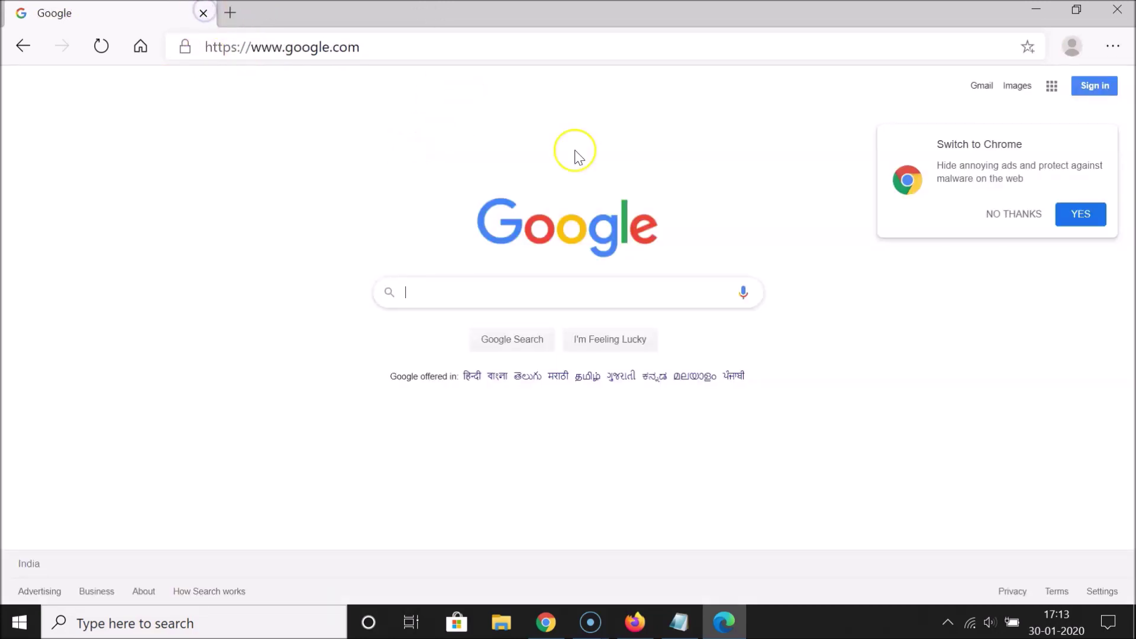
- Bring the Notepad notes with the Edge Home Button tutorial title back to the front
click(679, 633)
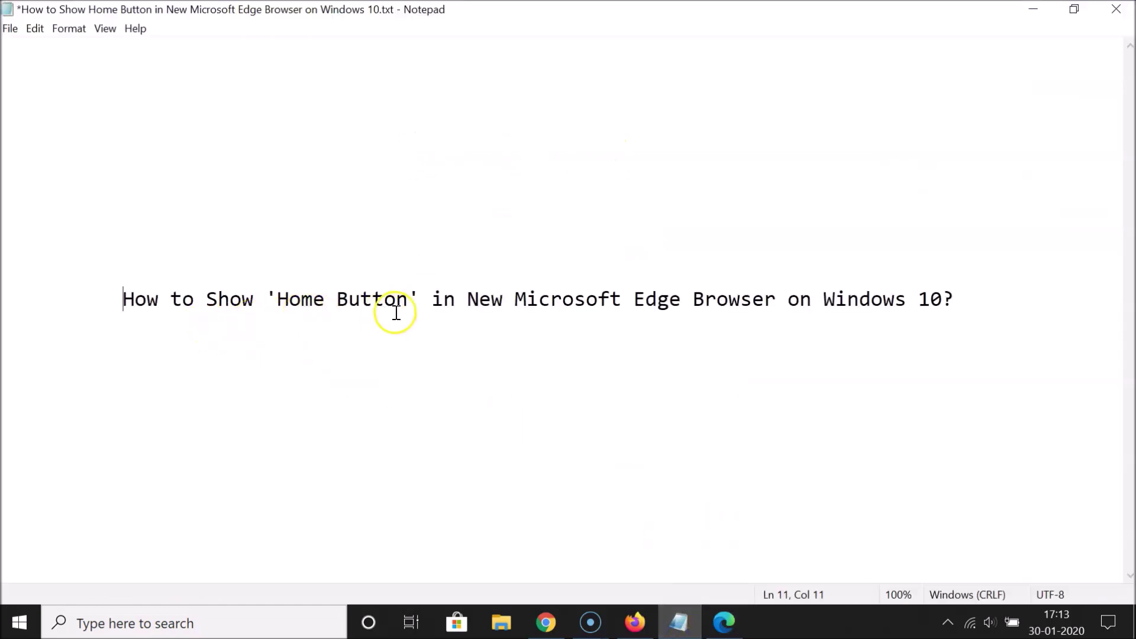